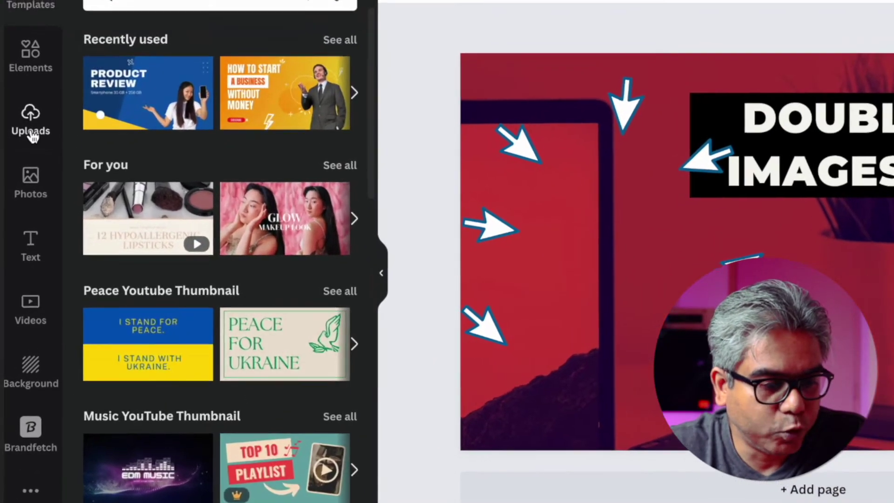
click(31, 125)
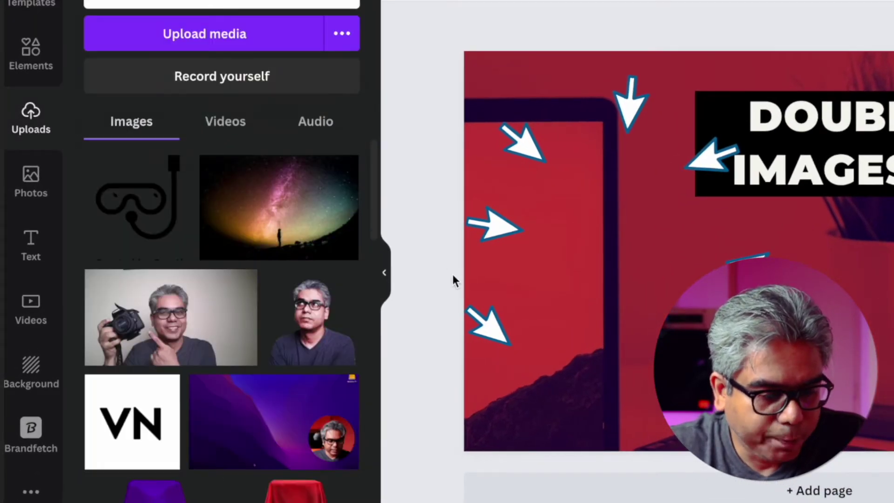
click(320, 321)
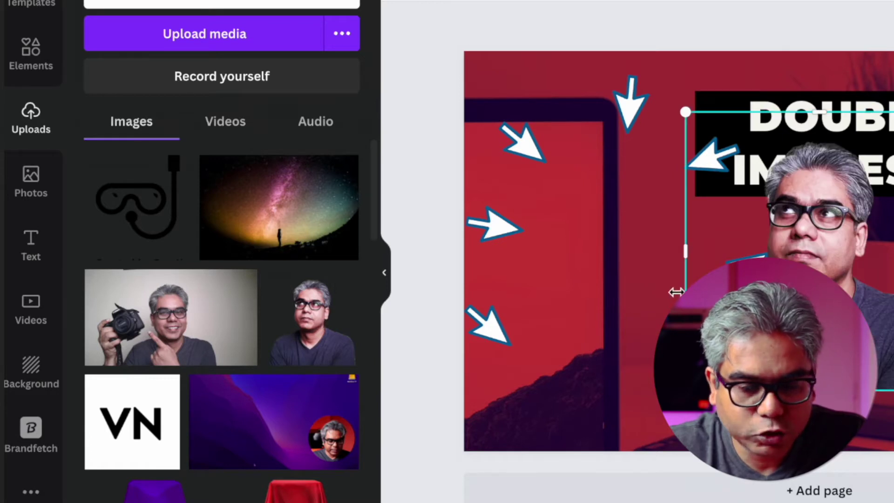
drag(849, 320, 635, 355)
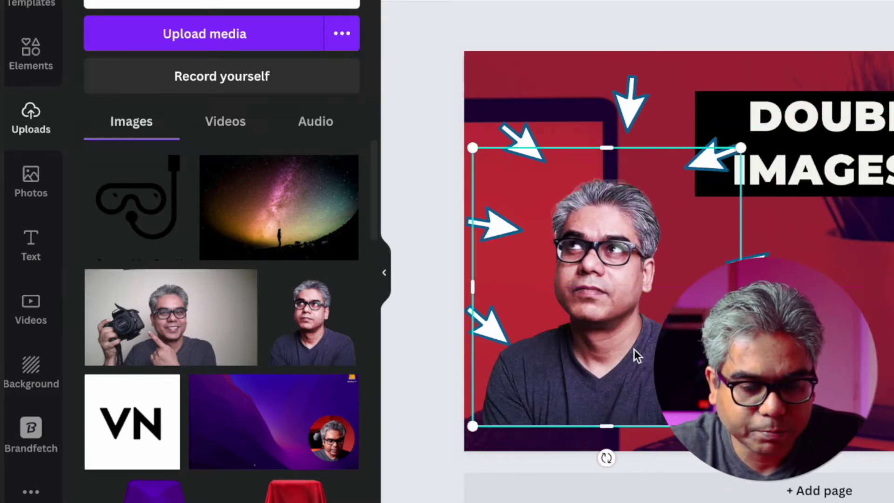
key(Delete)
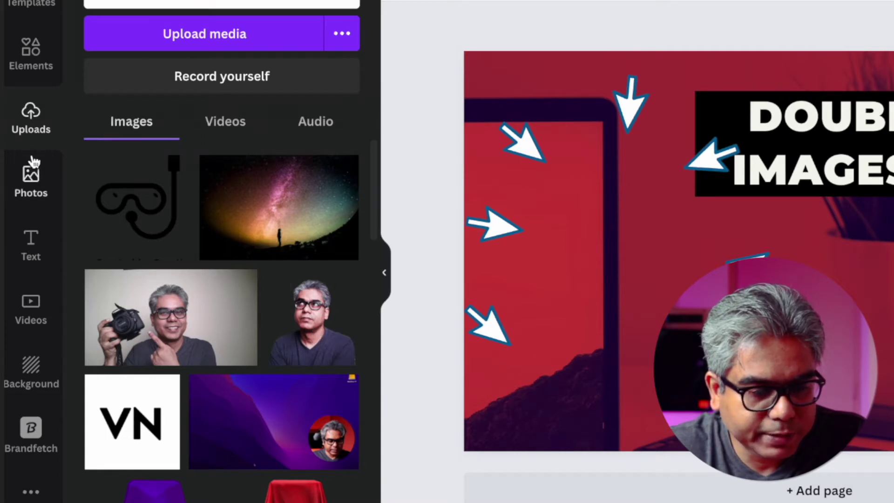
Add the uploaded cutout portrait to the thumbnail, place it between the arrows and enlarge it
click(304, 339)
drag(829, 284, 650, 346)
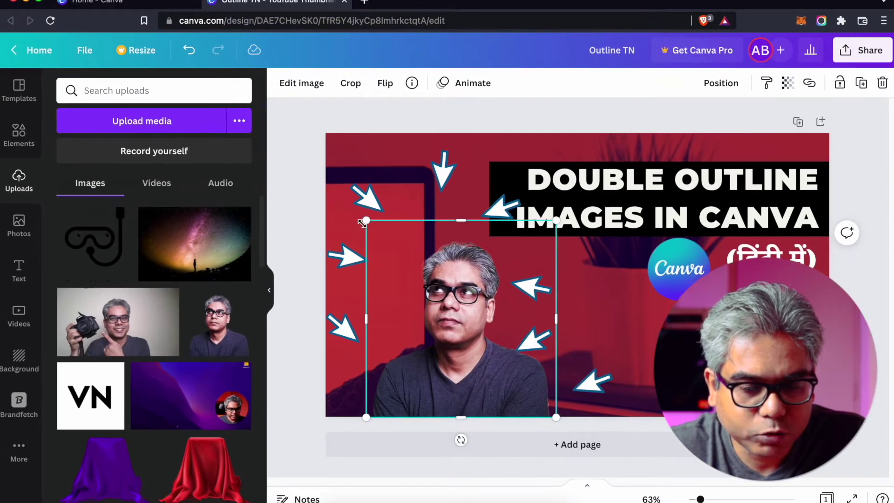
drag(362, 223, 321, 182)
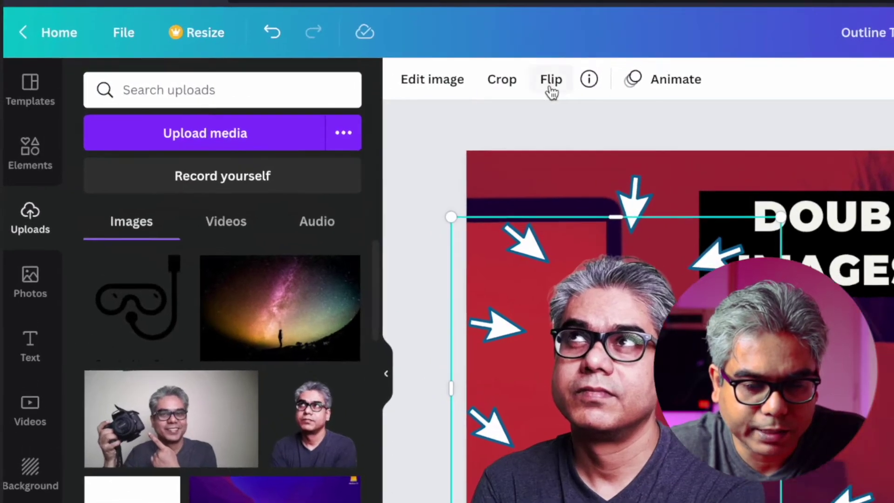
Flip the portrait horizontally and enlarge it slightly so it fills the space between the arrows
click(385, 85)
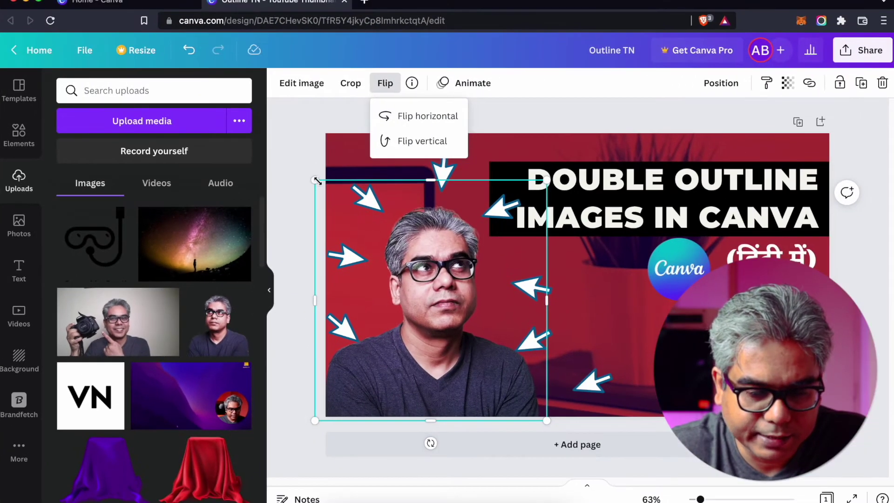
drag(308, 180, 303, 170)
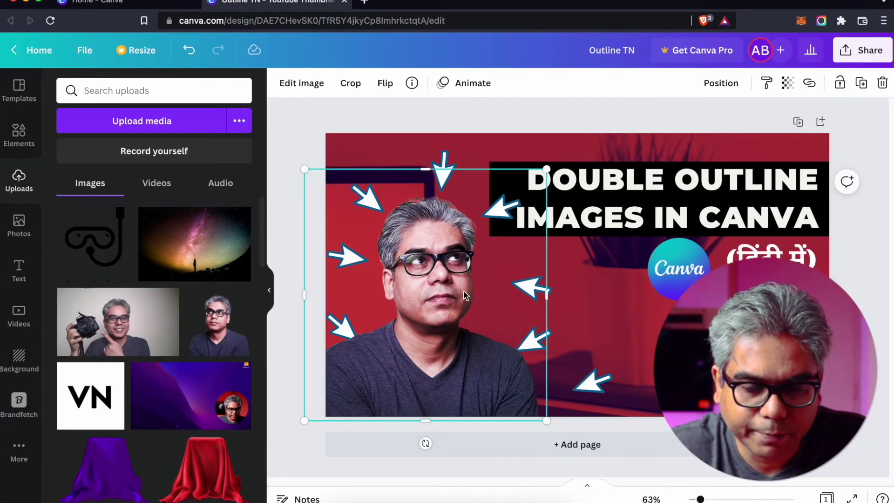
click(857, 251)
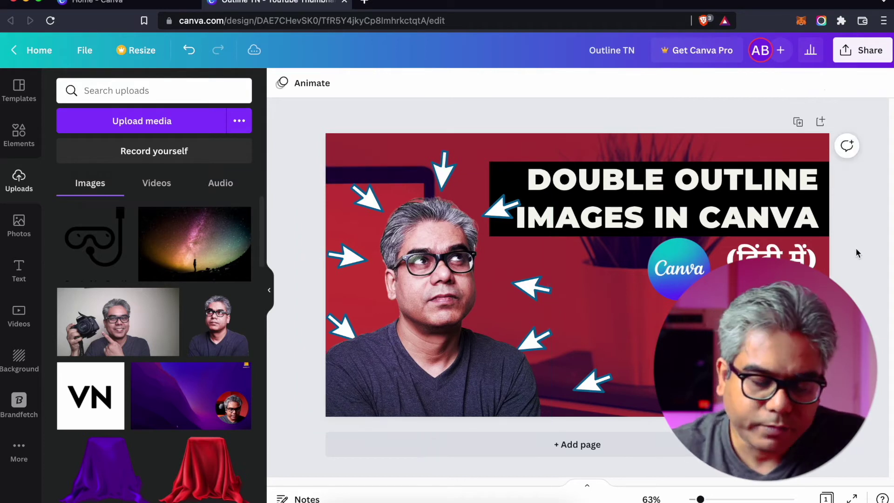
Give the portrait a Glow shadow effect and set the glow color to white
click(464, 357)
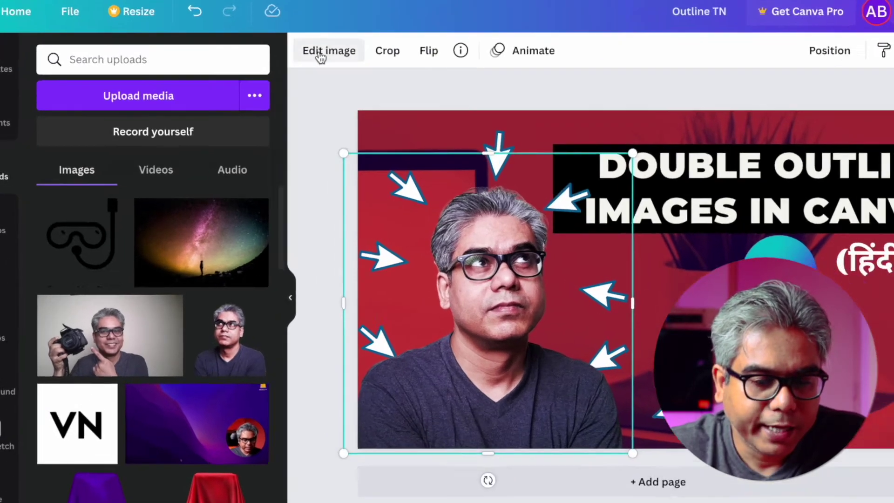
click(301, 83)
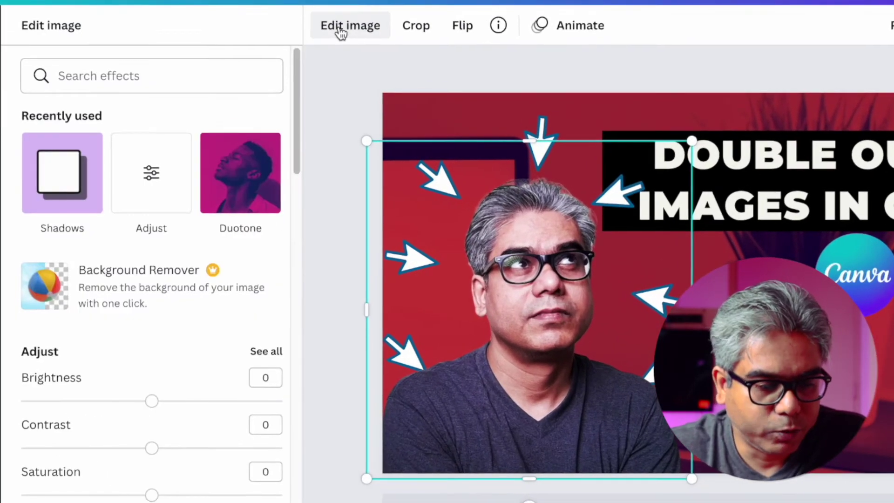
click(72, 175)
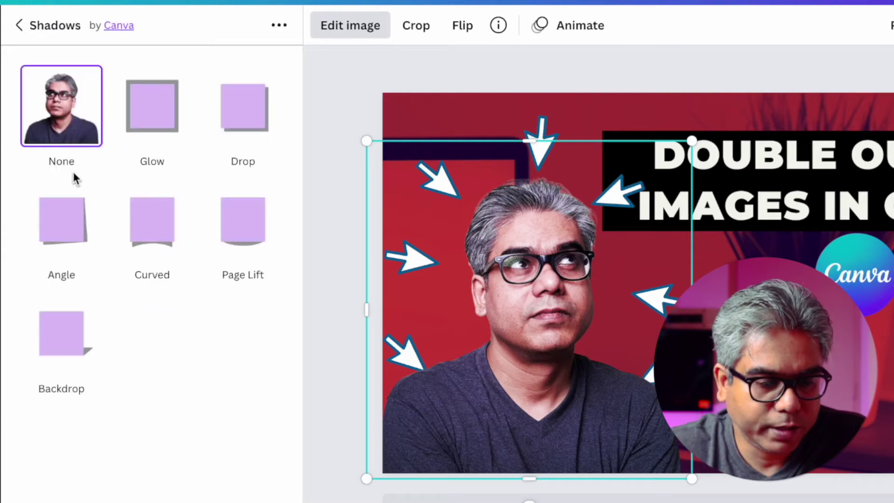
click(153, 131)
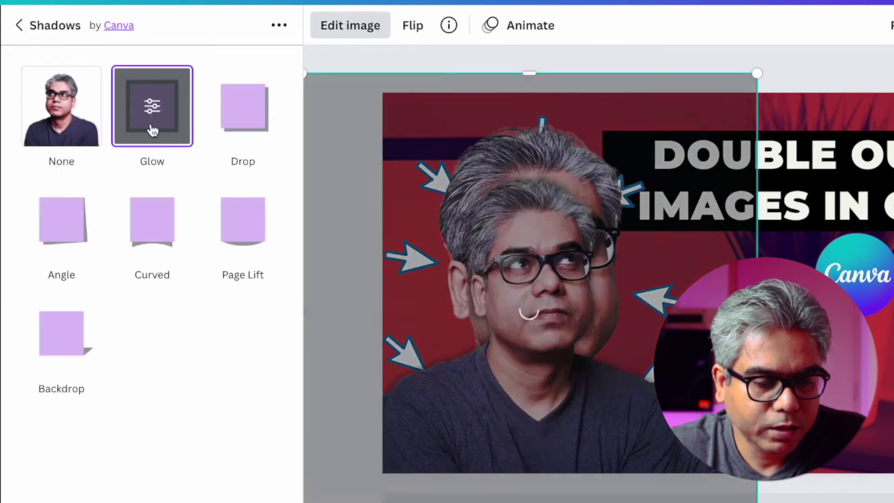
click(158, 122)
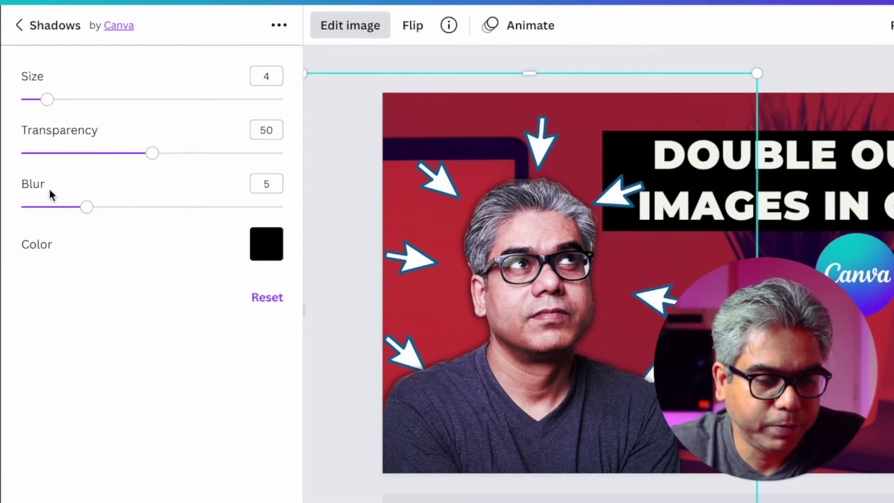
click(268, 252)
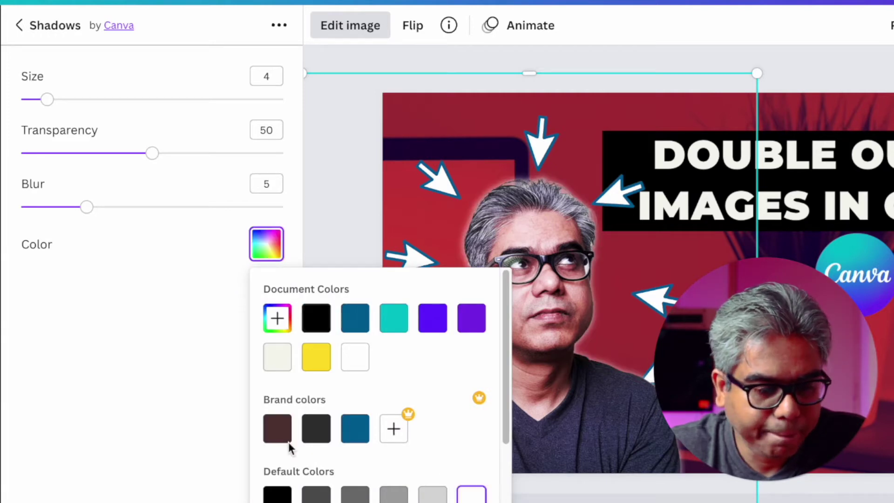
click(108, 322)
Set the white glow's blur to 0, transparency to 100 and size to 8, and apply it to the portrait
drag(87, 208, 21, 207)
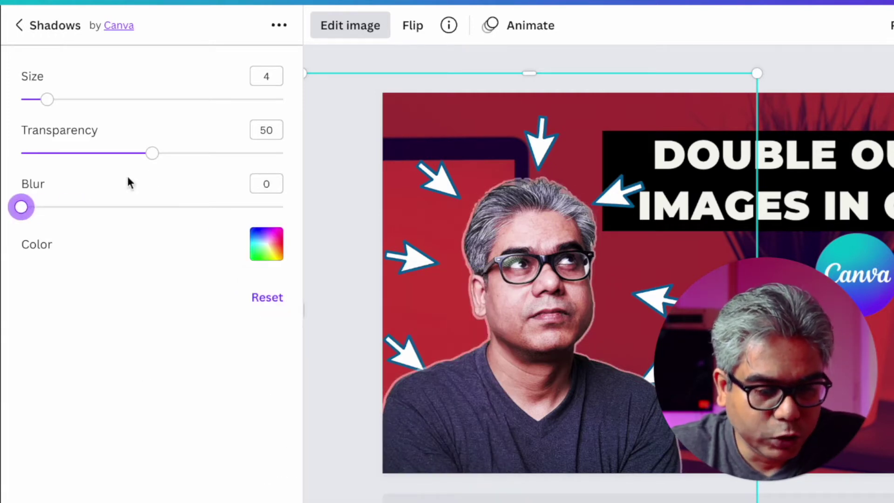
drag(152, 155, 291, 163)
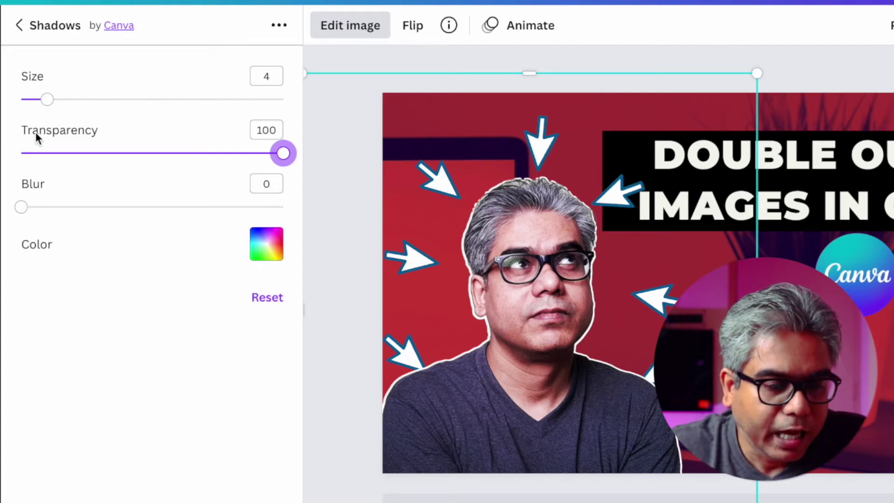
drag(49, 105, 75, 105)
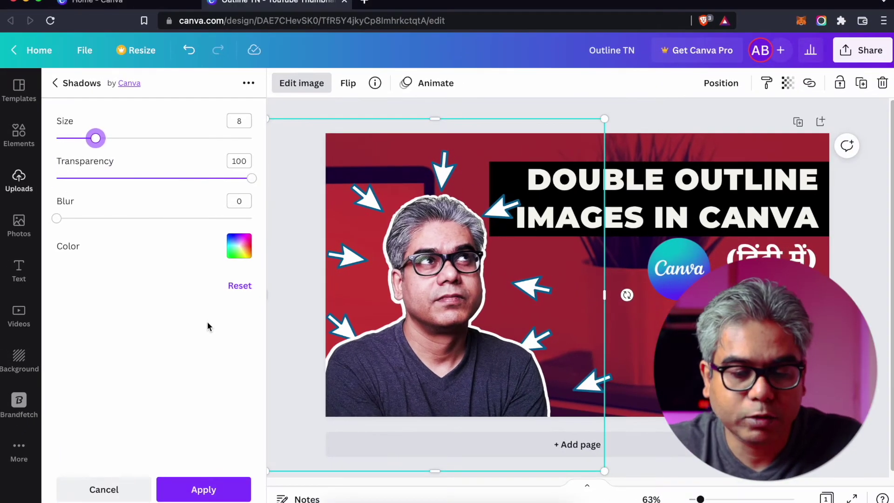
click(204, 490)
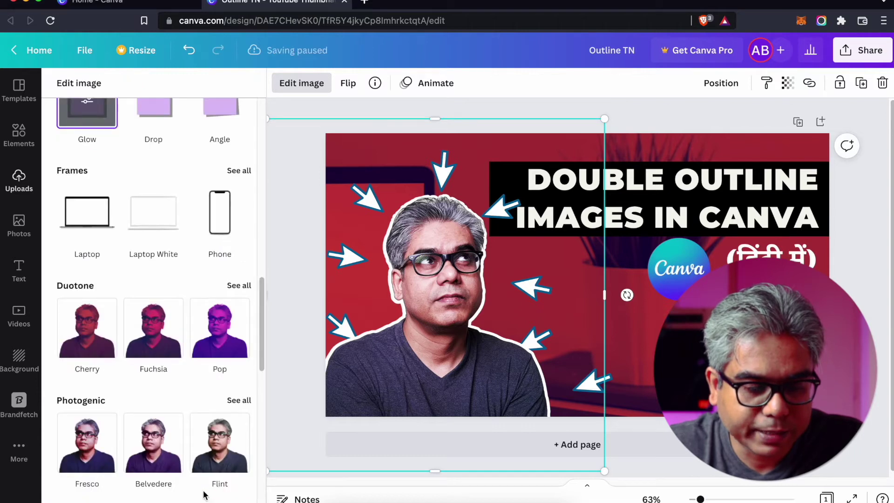
click(405, 387)
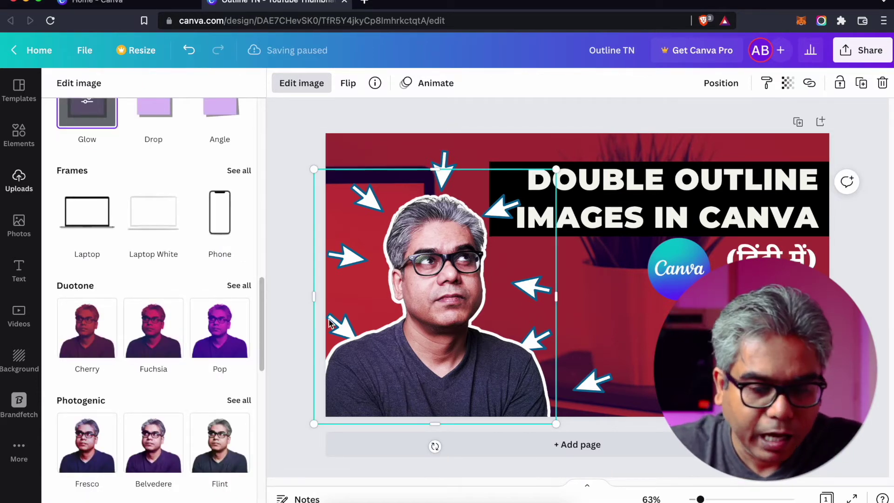
key(Escape)
key(Escape)
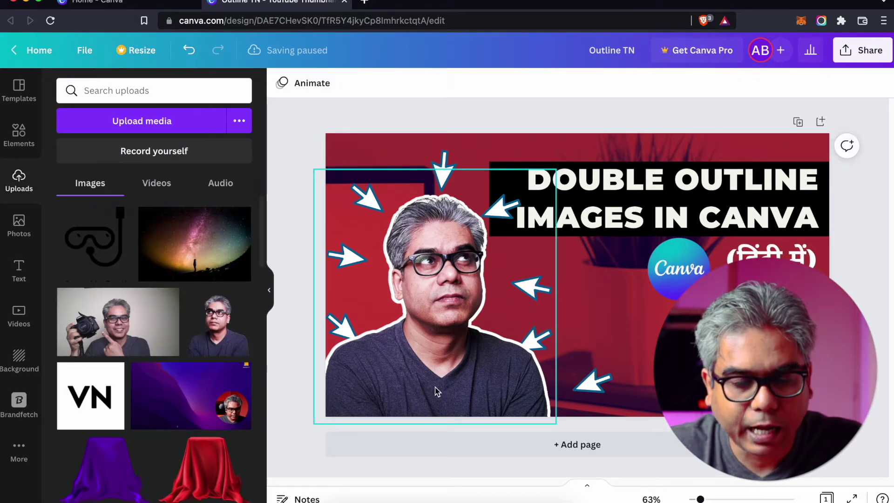
Add a second Glow shadow around the white-outlined portrait and set its color to light orange
click(437, 369)
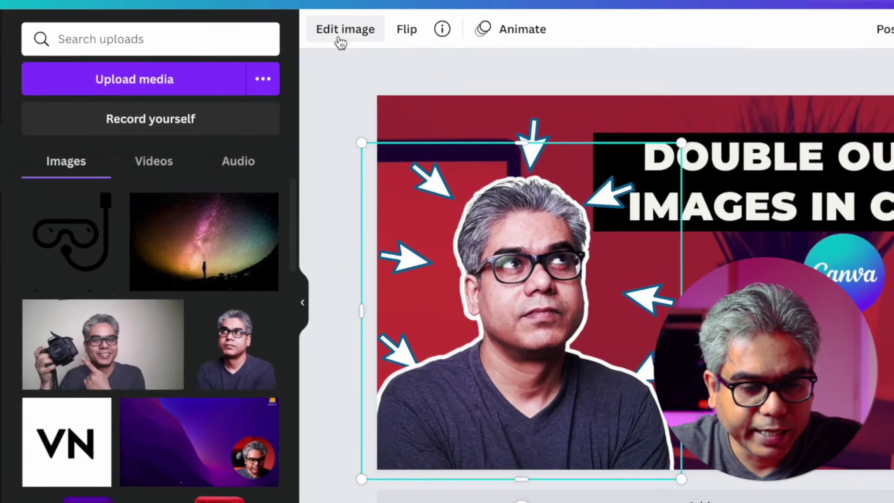
click(301, 83)
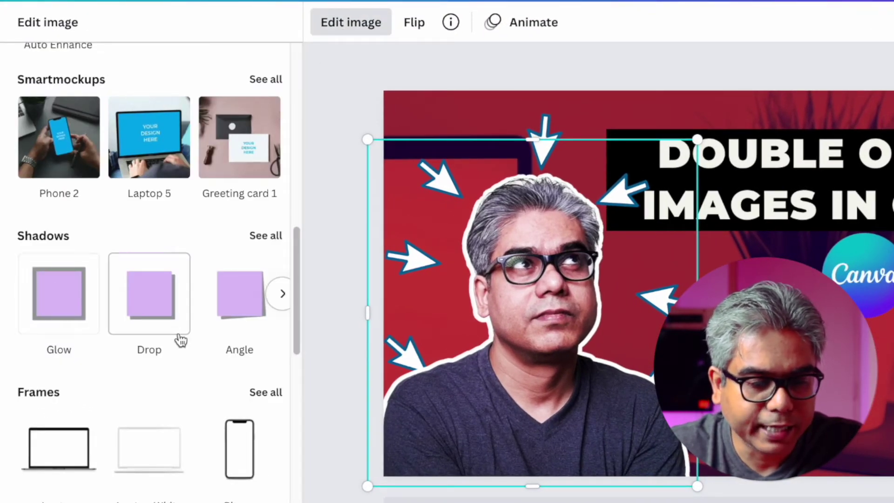
scroll(179, 340, up, 10)
scroll(179, 333, up, 5)
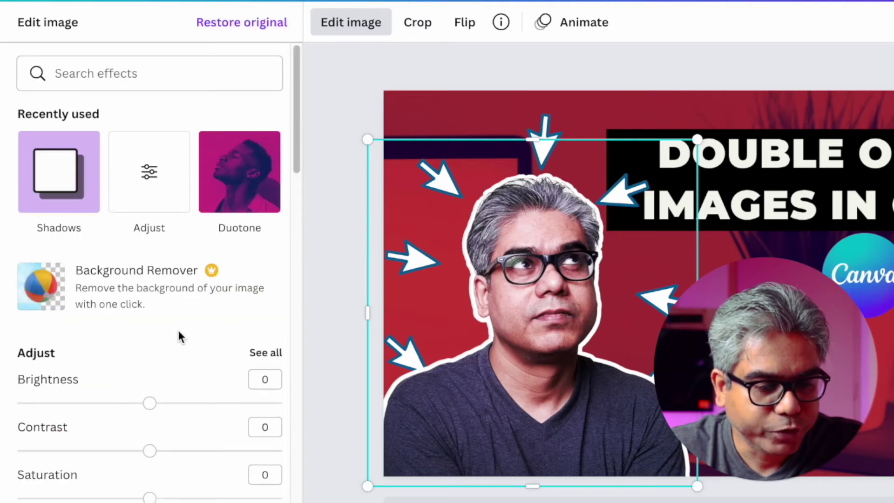
click(50, 181)
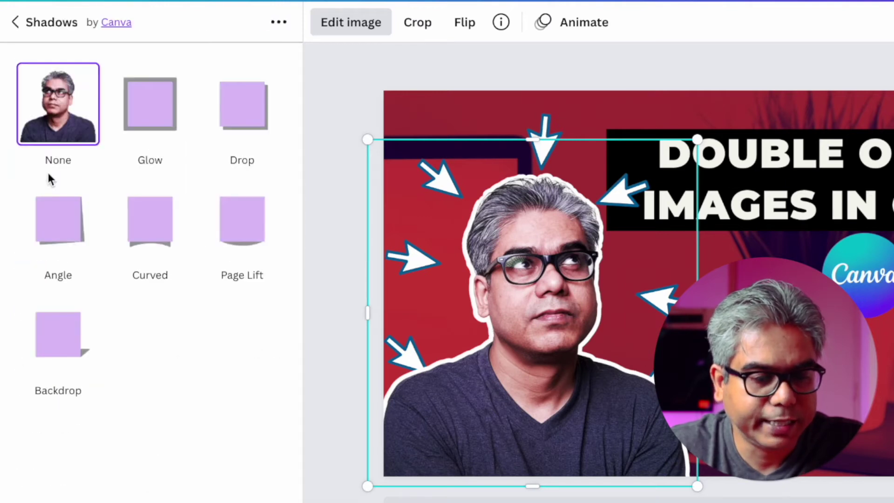
click(151, 124)
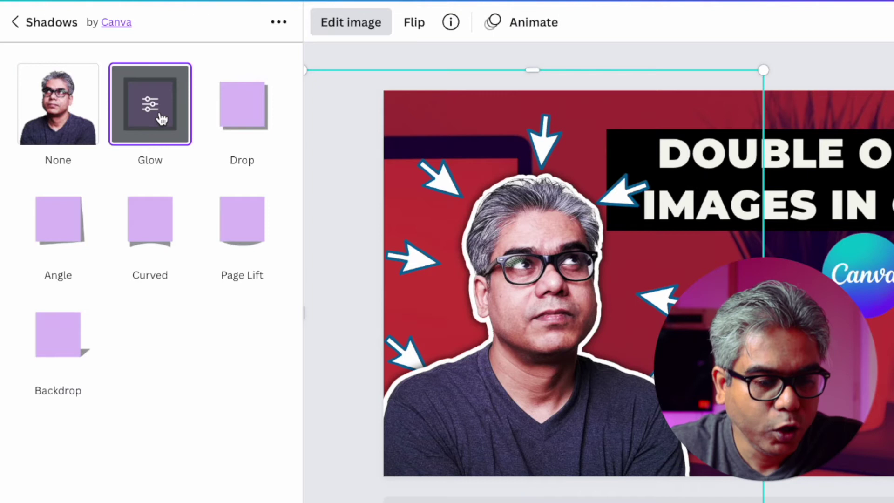
click(156, 112)
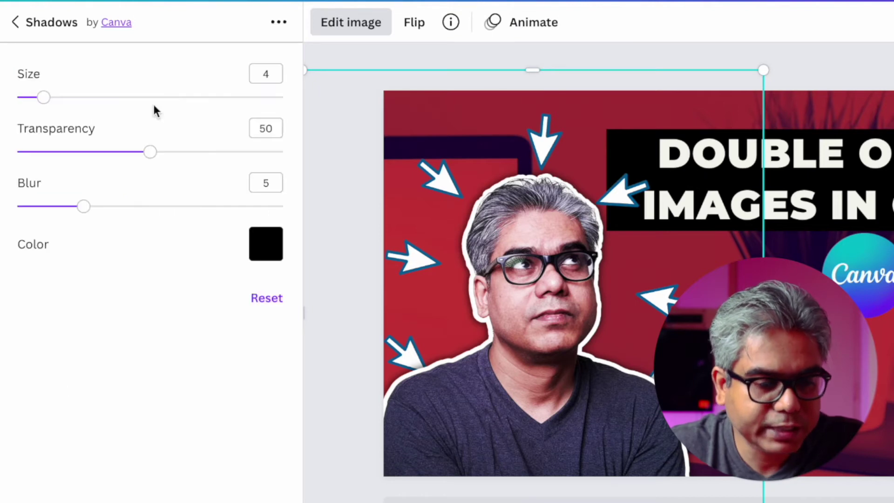
click(265, 254)
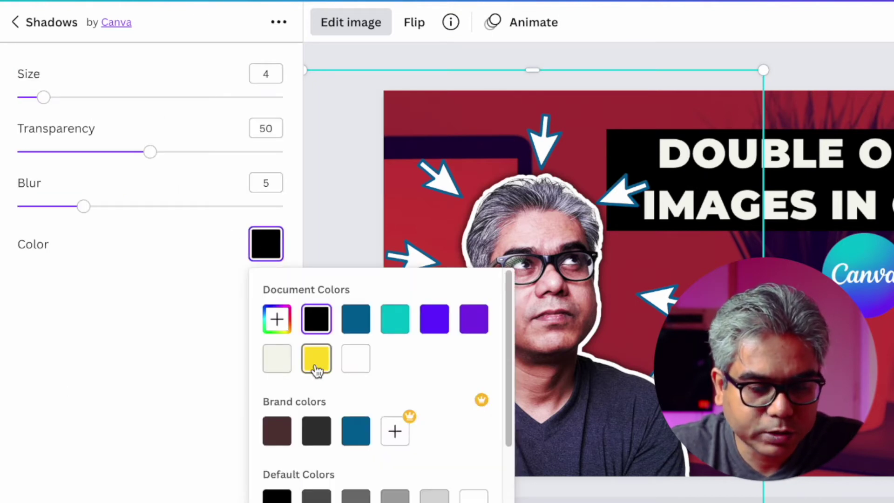
scroll(404, 398, down, 3)
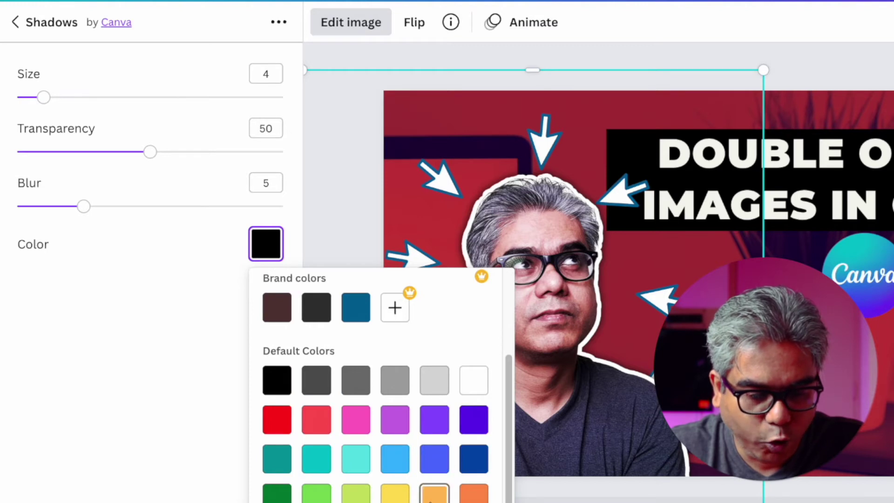
click(432, 495)
click(188, 447)
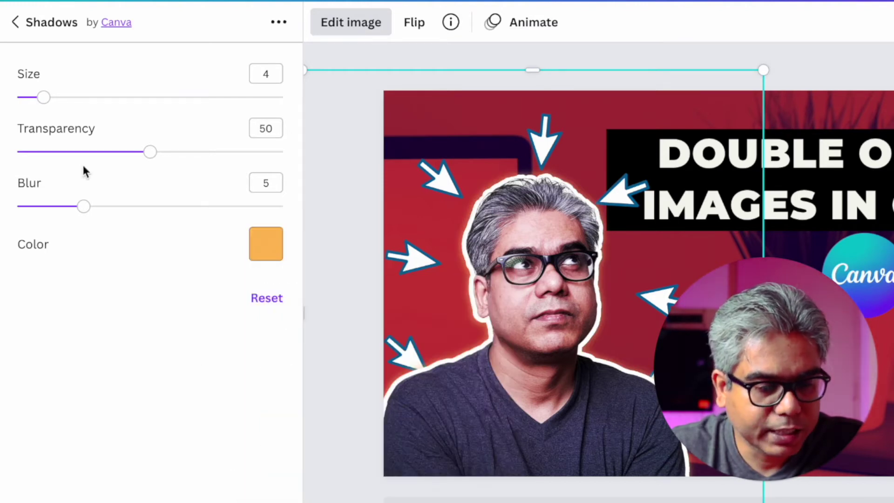
Set the orange glow's blur to 0 and transparency to 100, and increase its size
drag(82, 210, 15, 214)
drag(150, 154, 291, 159)
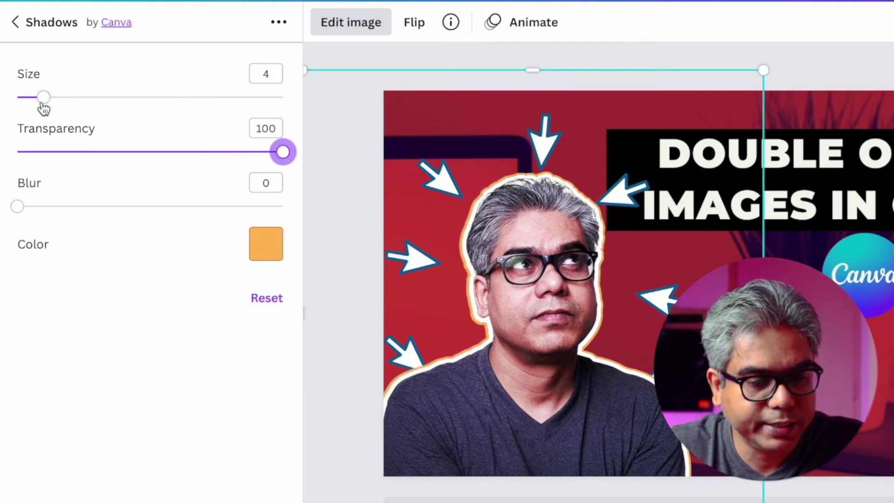
drag(44, 98, 66, 99)
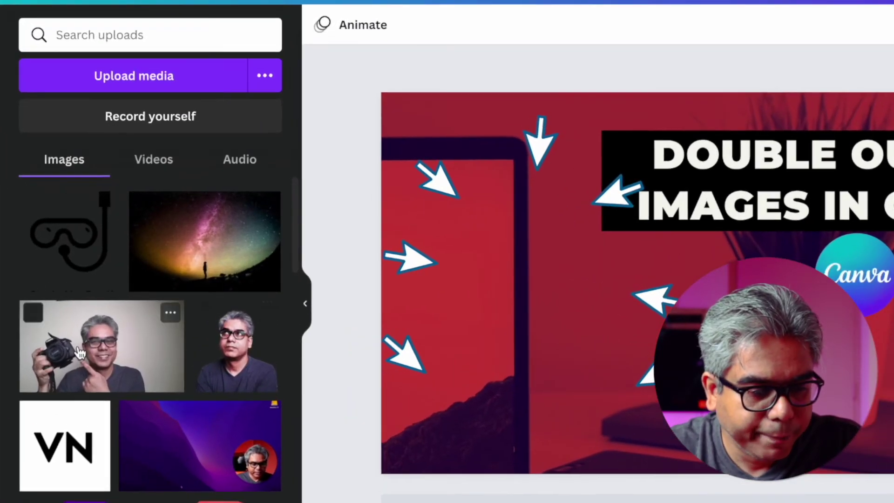
Add the uploaded photo of the man holding a camera and crop away part of its camera side
click(95, 321)
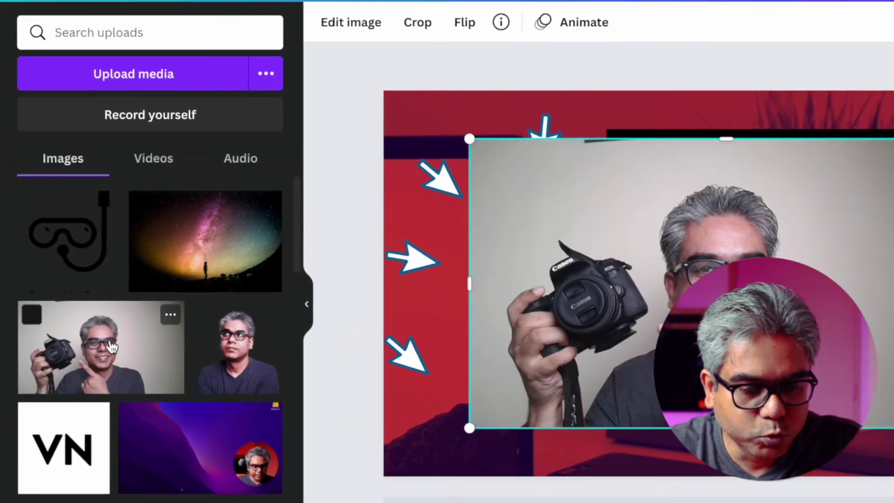
double_click(833, 249)
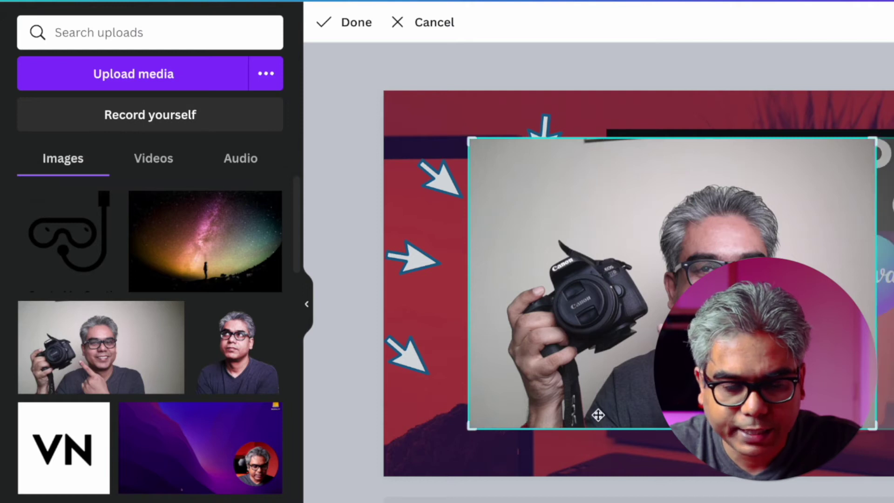
drag(475, 424, 601, 431)
key(Return)
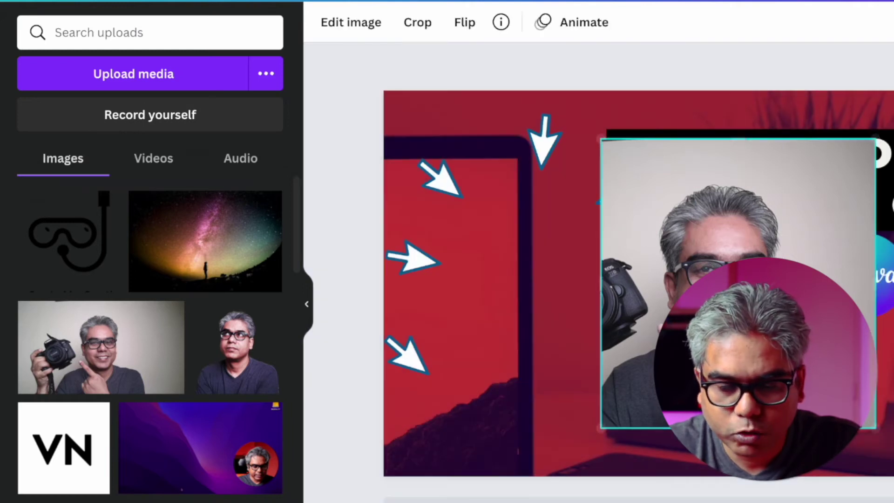
Move the cropped camera photo to the lower-left part of the thumbnail and add a Glow shadow colored white
drag(741, 291, 544, 332)
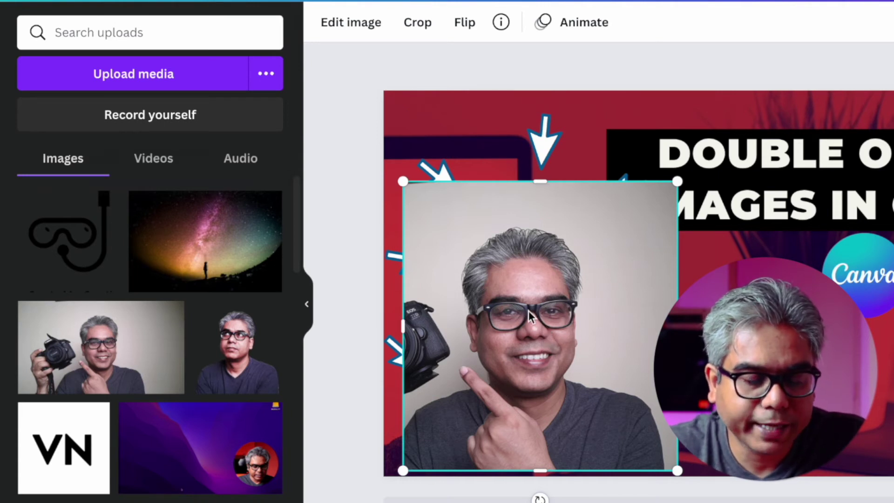
click(357, 27)
click(49, 161)
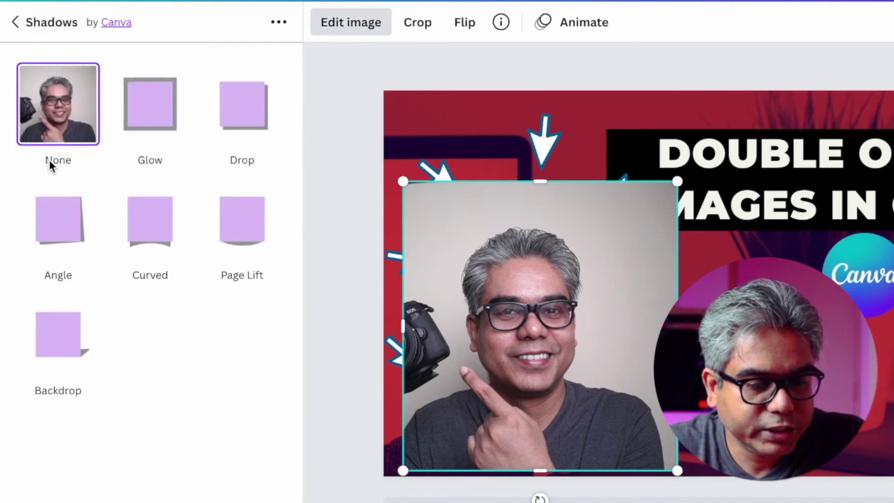
click(156, 115)
click(158, 115)
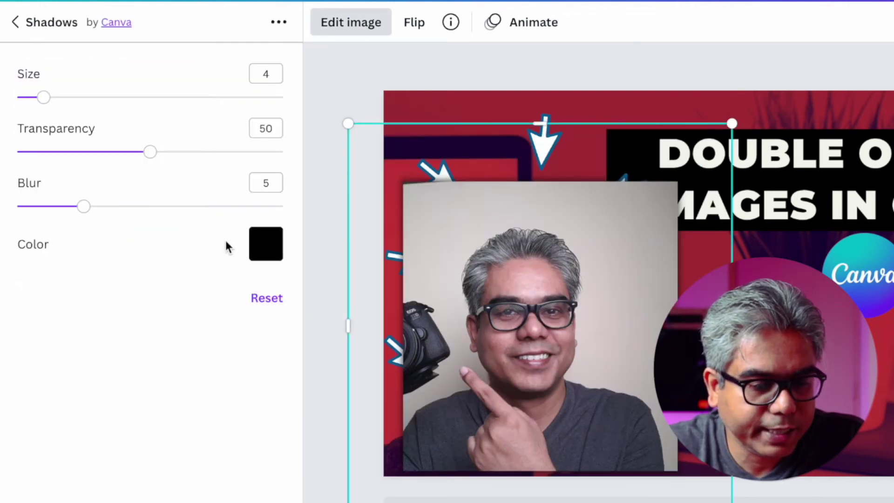
click(257, 243)
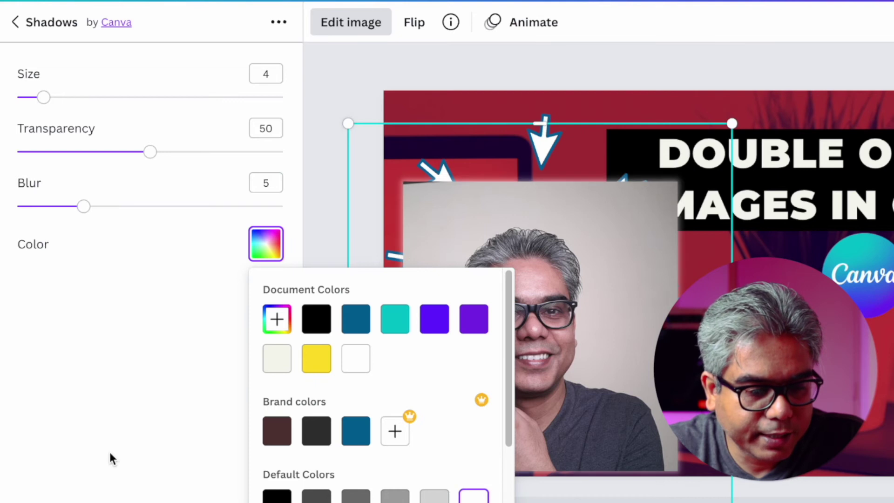
click(112, 458)
Set the camera photo's white glow to blur 0, transparency 100 and size 10
drag(84, 206, 17, 206)
drag(156, 153, 279, 163)
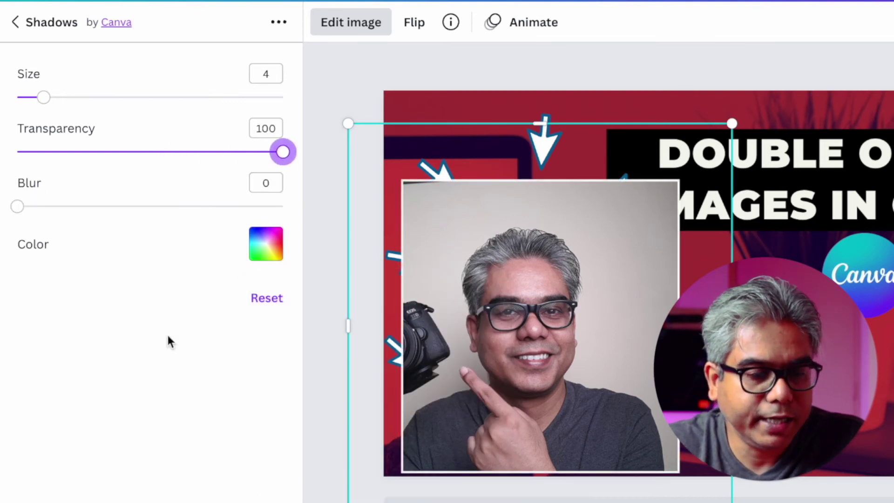
drag(43, 97, 84, 97)
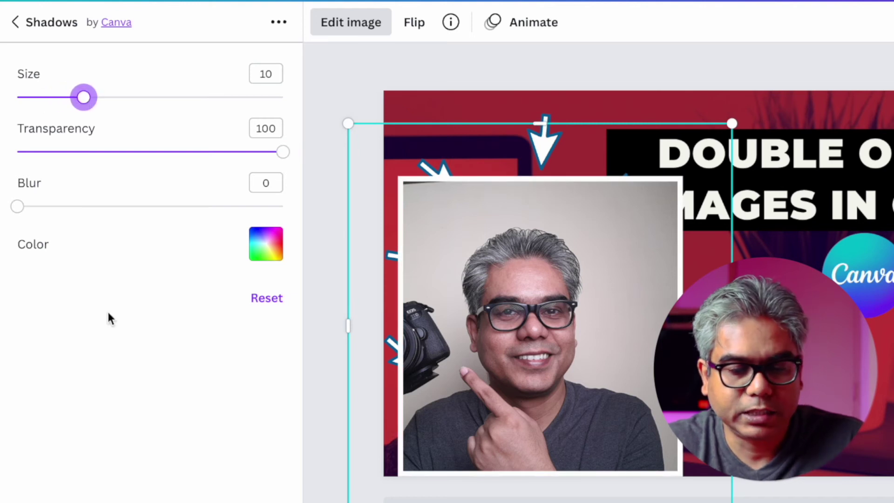